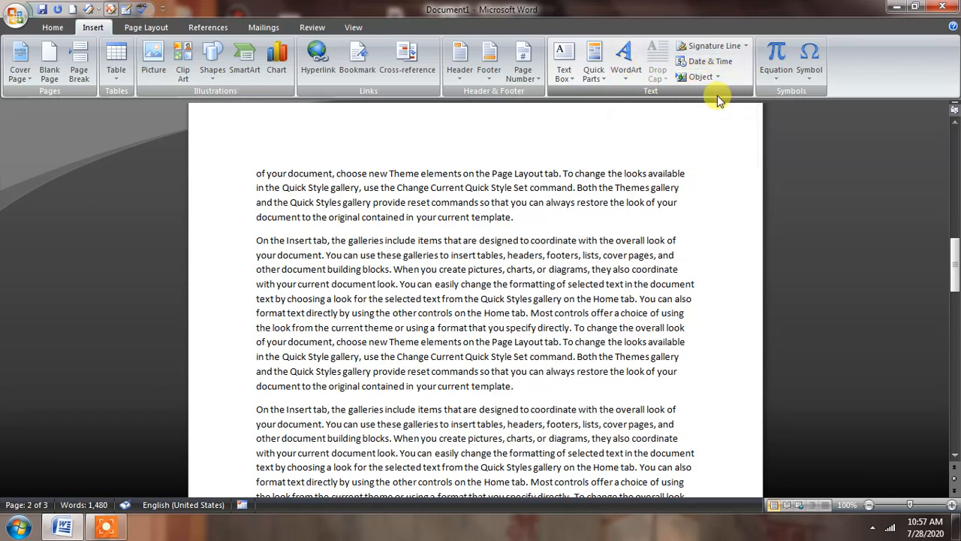
Insert the current date in the "Tuesday, July 28, 2020" format at the end of the first paragraph on page 2
{"action": "left_click", "coordinate": [523, 217]}
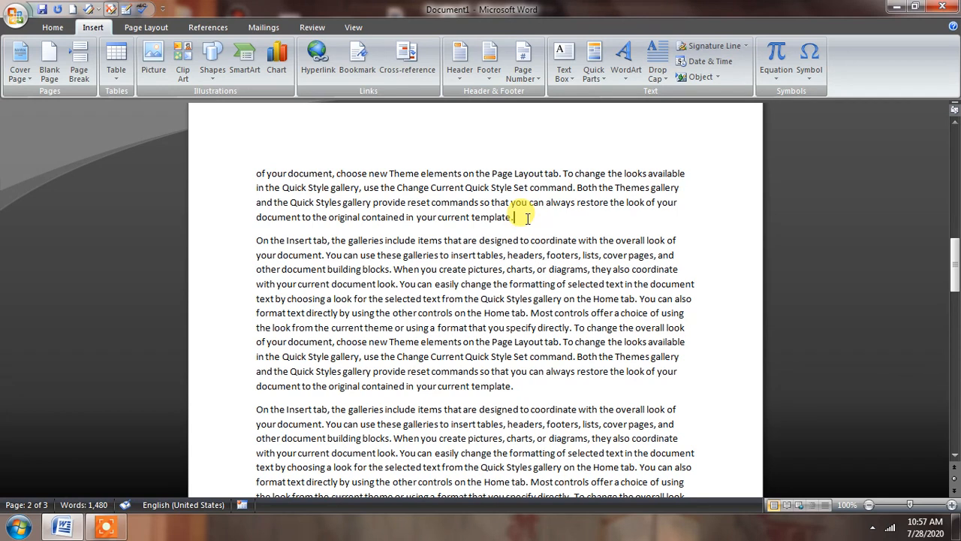
{"action": "left_click", "coordinate": [721, 63]}
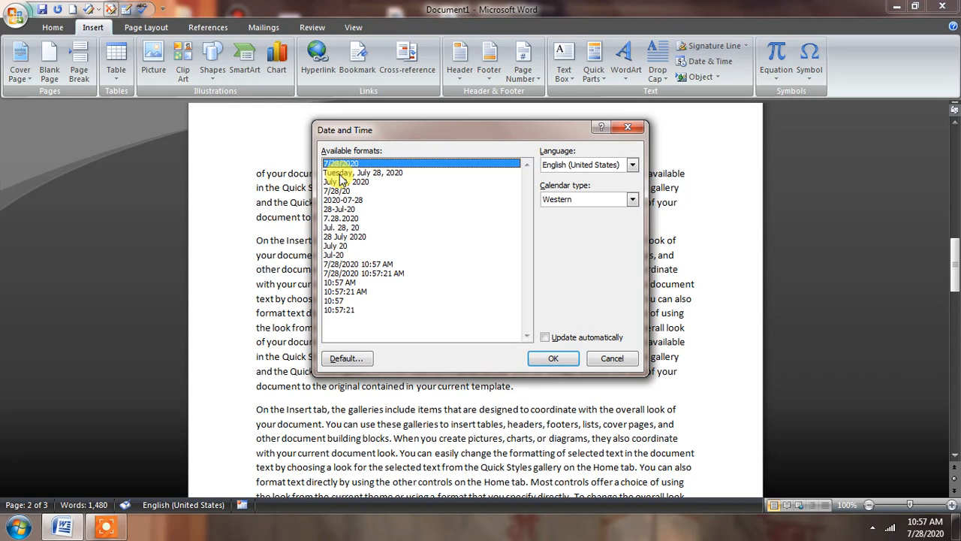
{"action": "left_click", "coordinate": [340, 173]}
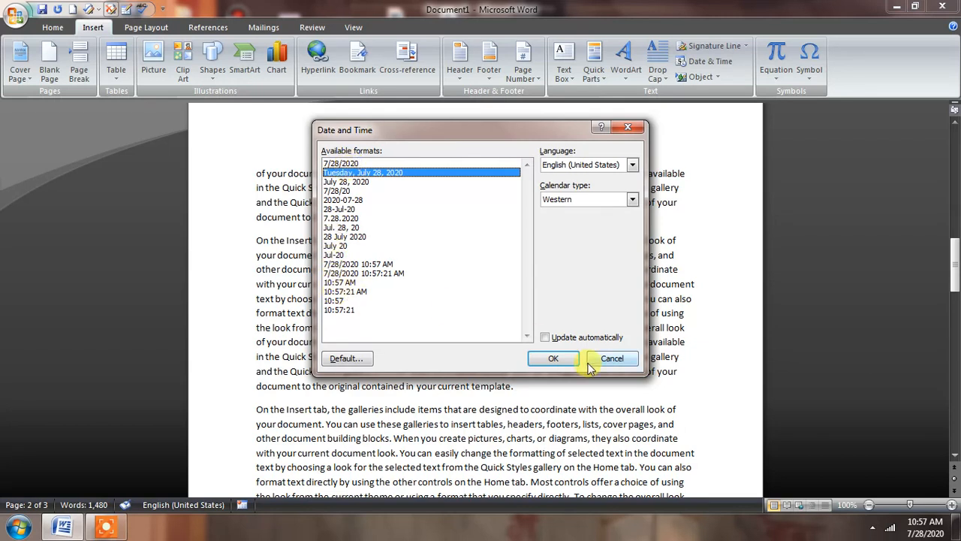
{"action": "left_click", "coordinate": [556, 361]}
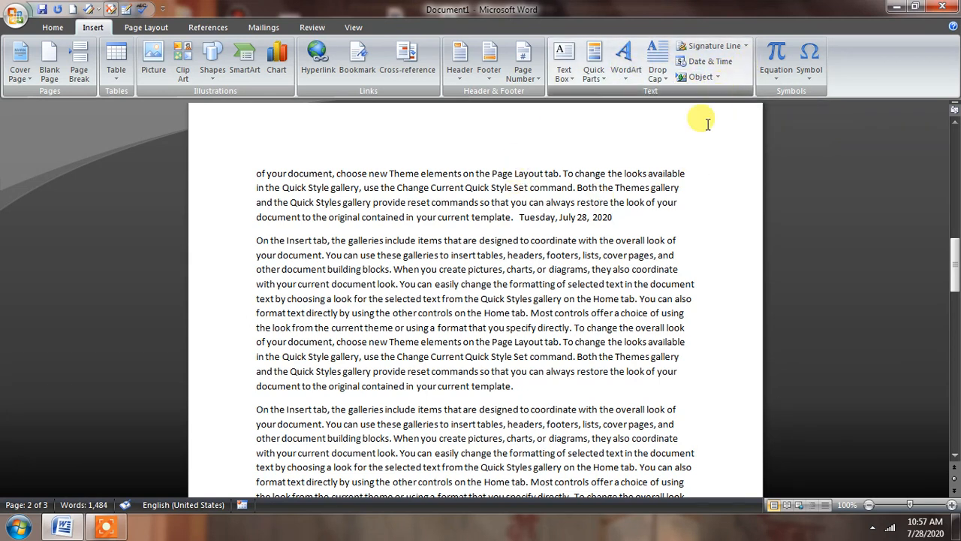
Insert a new Bitmap Image object at the end of the paragraph below the inserted date
{"action": "left_click", "coordinate": [533, 384]}
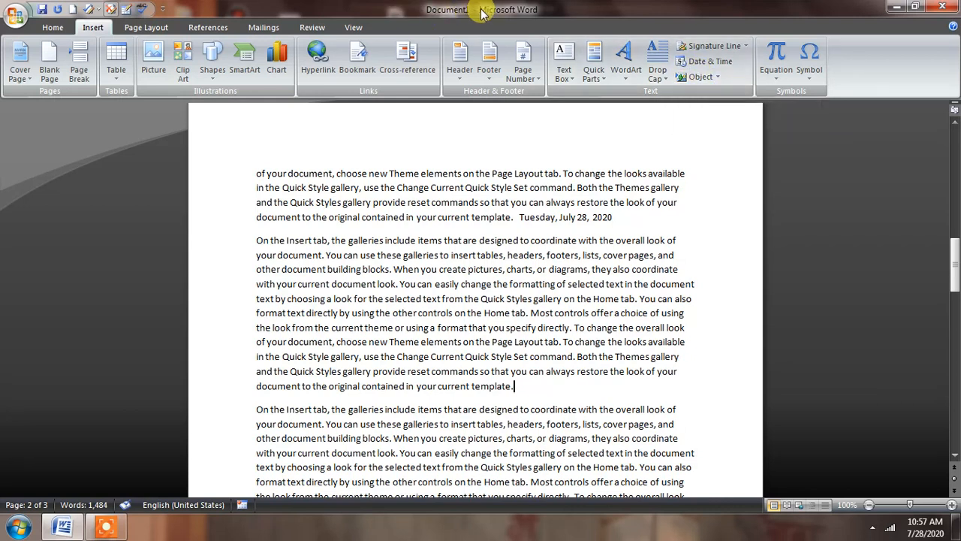
{"action": "left_click", "coordinate": [693, 78]}
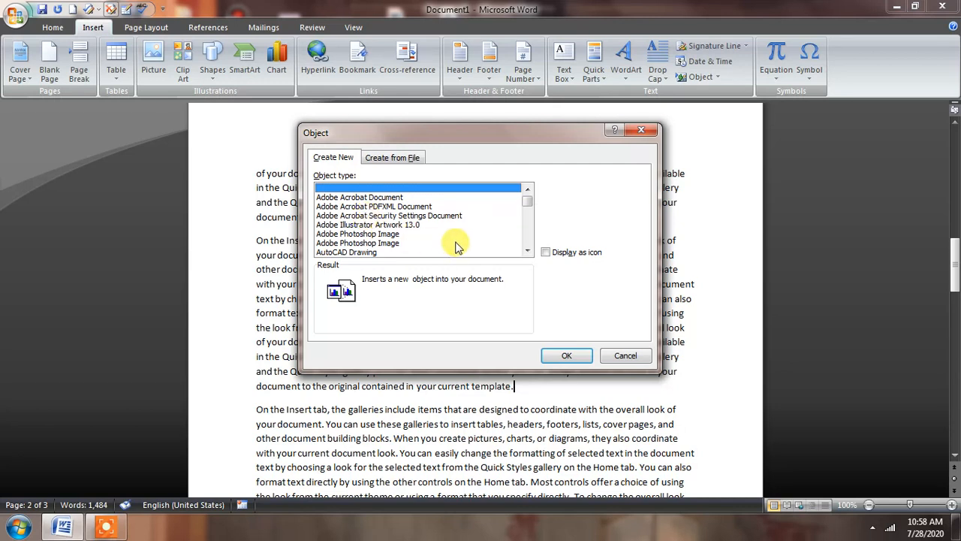
{"action": "left_click", "coordinate": [527, 252]}
{"action": "left_click", "coordinate": [527, 252]}
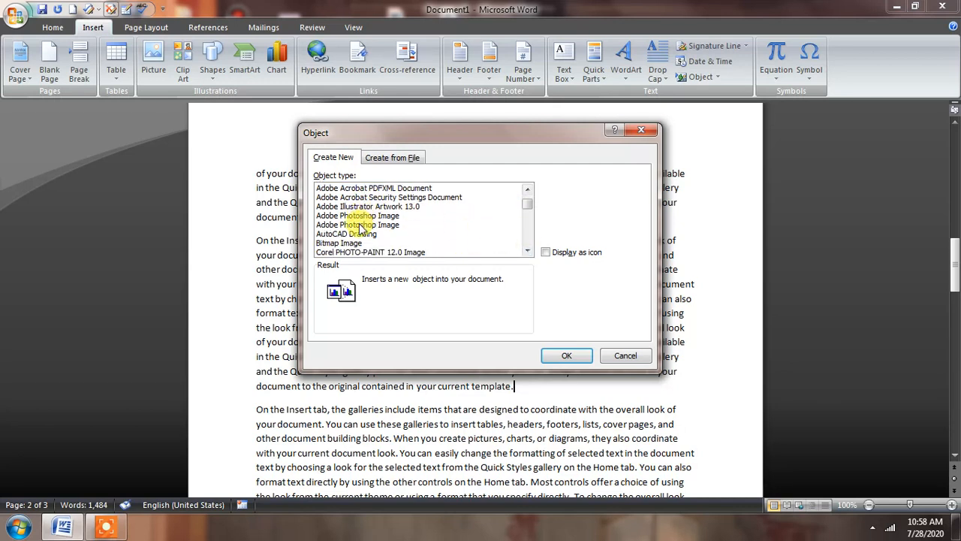
{"action": "left_click", "coordinate": [527, 252]}
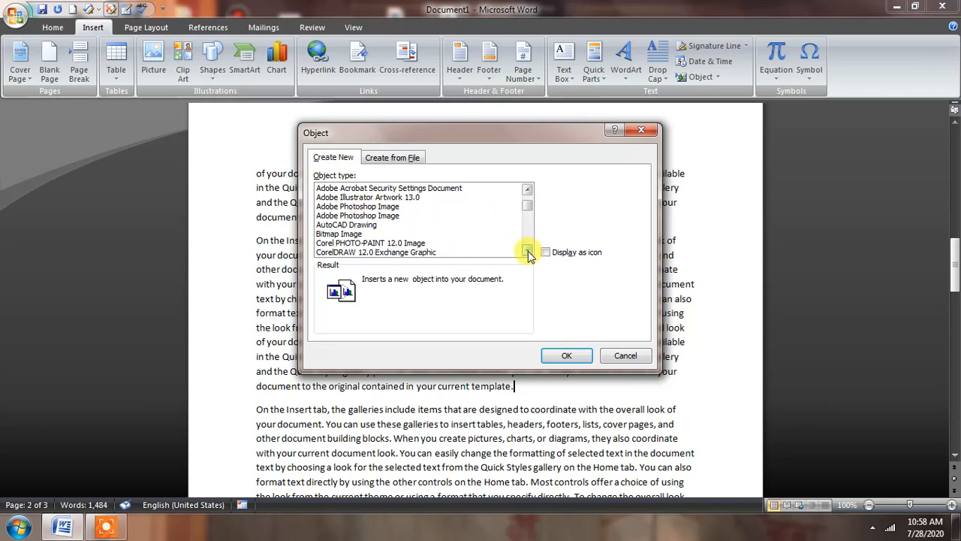
{"action": "left_click", "coordinate": [335, 234]}
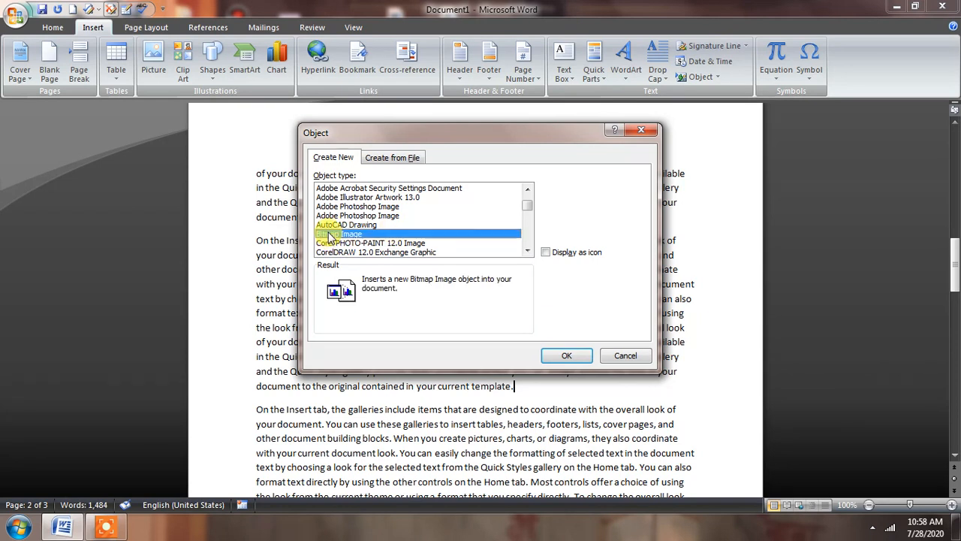
{"action": "left_click", "coordinate": [563, 357]}
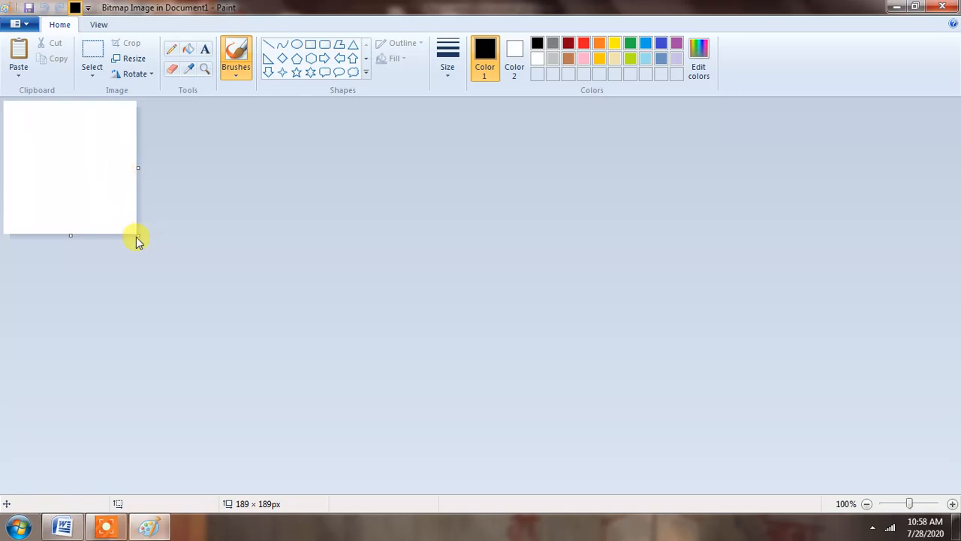
Enlarge the bitmap canvas to about 784 × 358 px, draw a simple black house with a door, and return to the document
{"action": "left_click_drag", "start_coordinate": [134, 231], "coordinate": [556, 353]}
{"action": "mouse_move", "coordinate": [125, 144]}
{"action": "left_mouse_down"}
{"action": "mouse_move", "coordinate": [91, 193]}
{"action": "mouse_move", "coordinate": [155, 194]}
{"action": "mouse_move", "coordinate": [126, 141]}
{"action": "mouse_move", "coordinate": [211, 143]}
{"action": "mouse_move", "coordinate": [240, 199]}
{"action": "mouse_move", "coordinate": [156, 196]}
{"action": "mouse_move", "coordinate": [155, 261]}
{"action": "left_mouse_up"}
{"action": "mouse_move", "coordinate": [91, 193]}
{"action": "left_mouse_down"}
{"action": "mouse_move", "coordinate": [92, 252]}
{"action": "mouse_move", "coordinate": [250, 261]}
{"action": "left_mouse_up"}
{"action": "left_click_drag", "start_coordinate": [235, 200], "coordinate": [232, 259]}
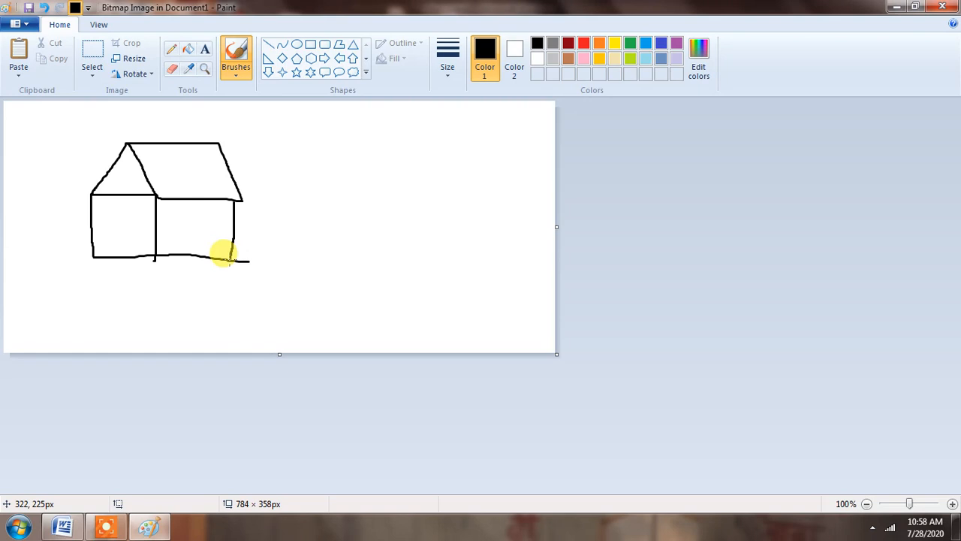
{"action": "mouse_move", "coordinate": [116, 217]}
{"action": "left_mouse_down"}
{"action": "mouse_move", "coordinate": [116, 240]}
{"action": "mouse_move", "coordinate": [116, 215]}
{"action": "mouse_move", "coordinate": [129, 215]}
{"action": "mouse_move", "coordinate": [133, 256]}
{"action": "left_mouse_up"}
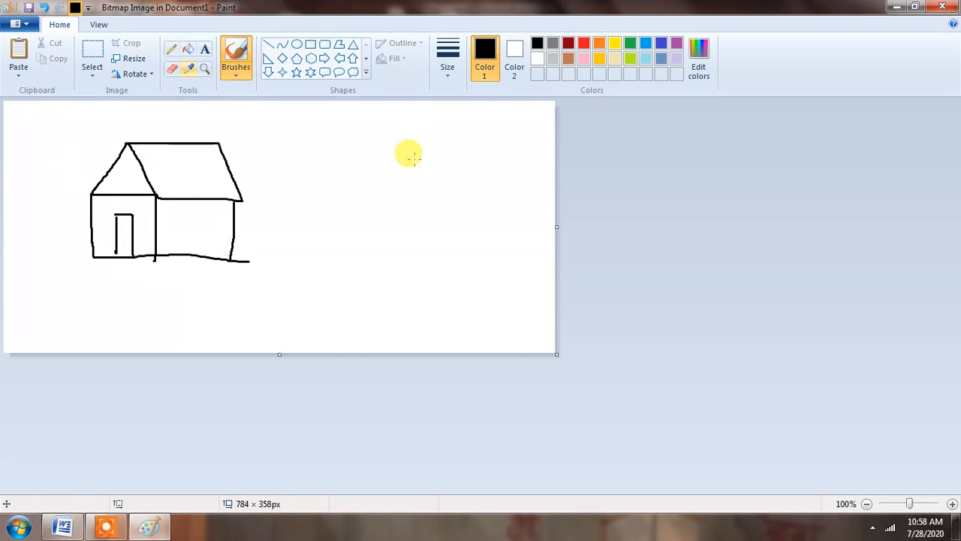
{"action": "left_click", "coordinate": [942, 7]}
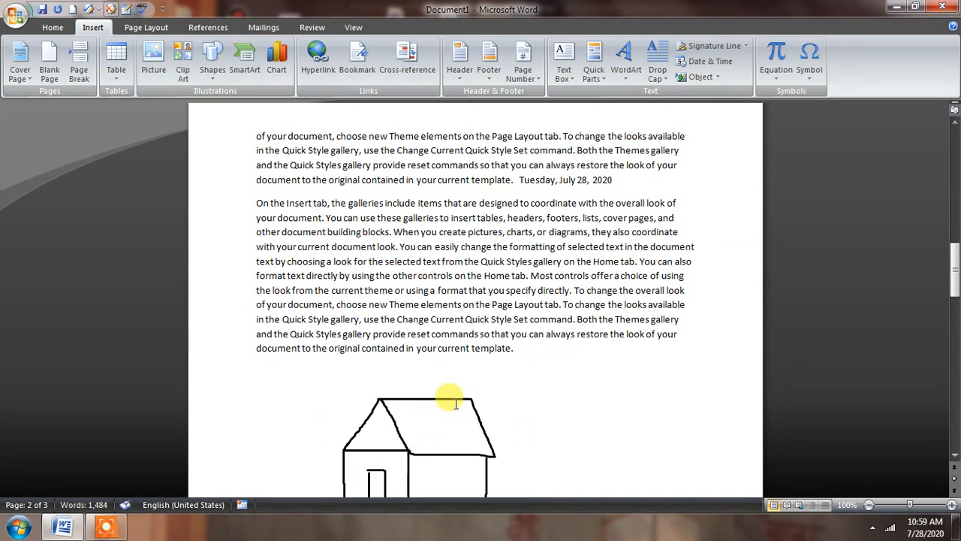
Insert a new Microsoft Office Excel Worksheet object directly after the house drawing
{"action": "scroll", "coordinate": [525, 402], "scroll_direction": "down", "scroll_amount": 1}
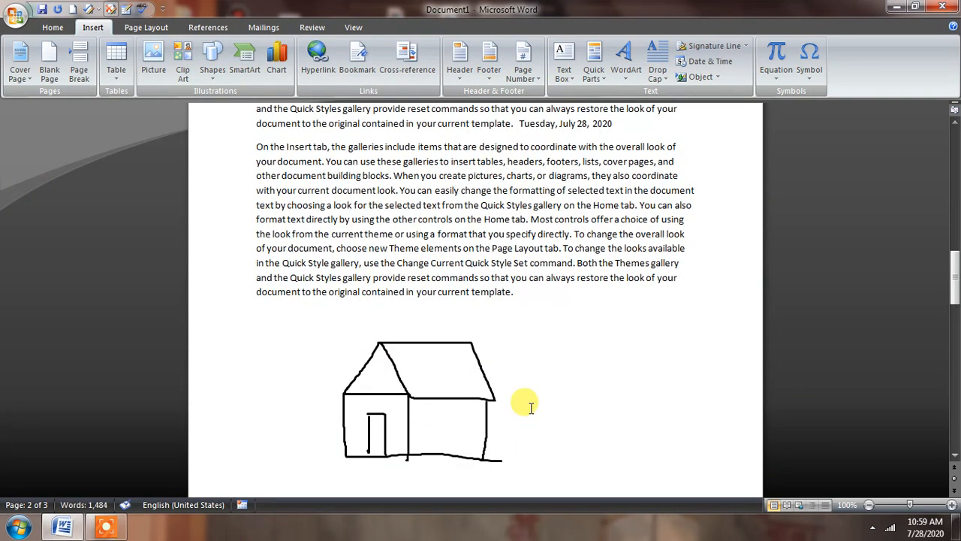
{"action": "left_click", "coordinate": [704, 77]}
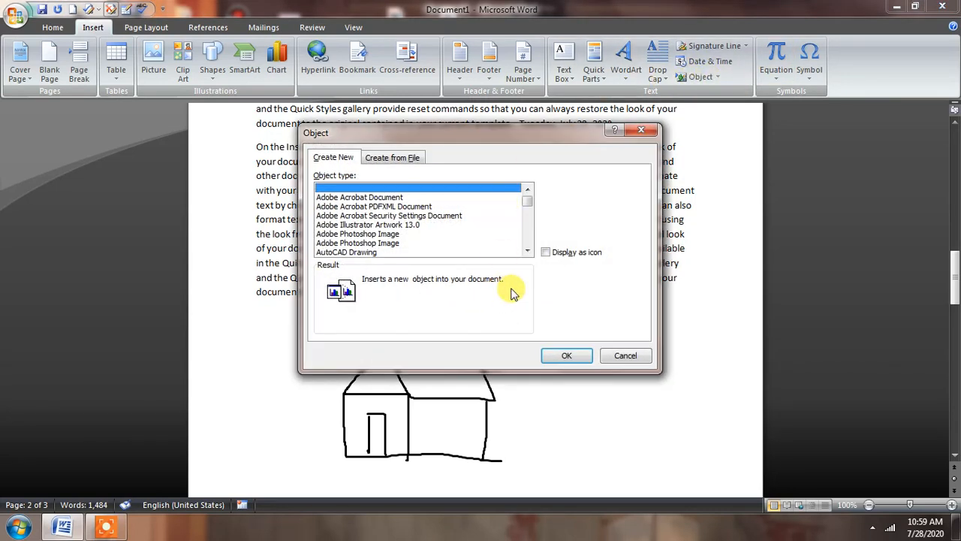
{"action": "left_click", "coordinate": [528, 252]}
{"action": "left_click", "coordinate": [527, 252]}
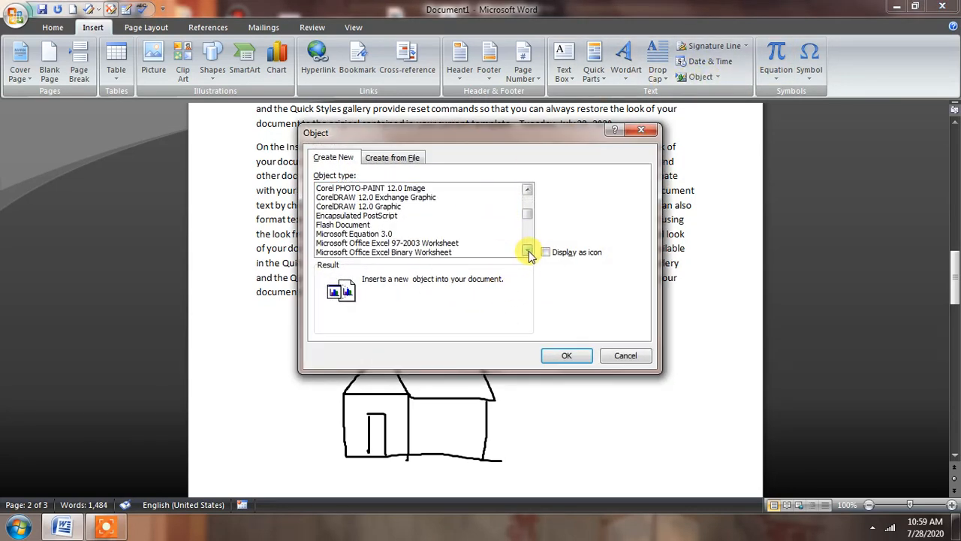
{"action": "left_click", "coordinate": [528, 252]}
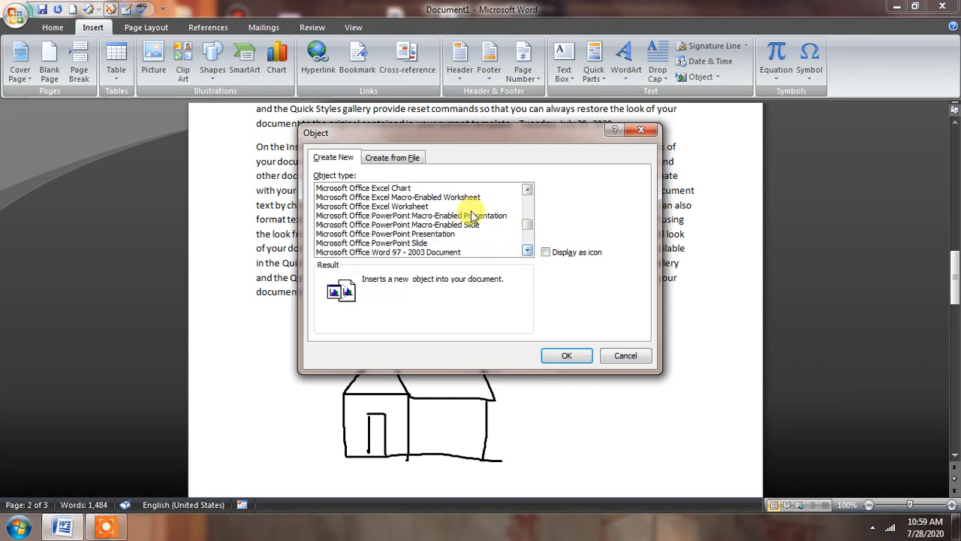
{"action": "left_click", "coordinate": [526, 189]}
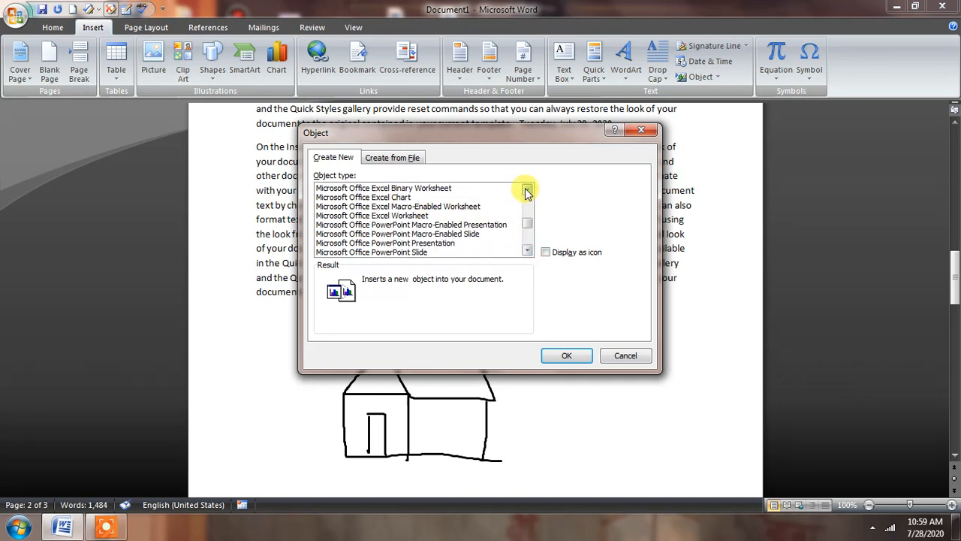
{"action": "left_click", "coordinate": [408, 215]}
{"action": "left_click", "coordinate": [564, 355]}
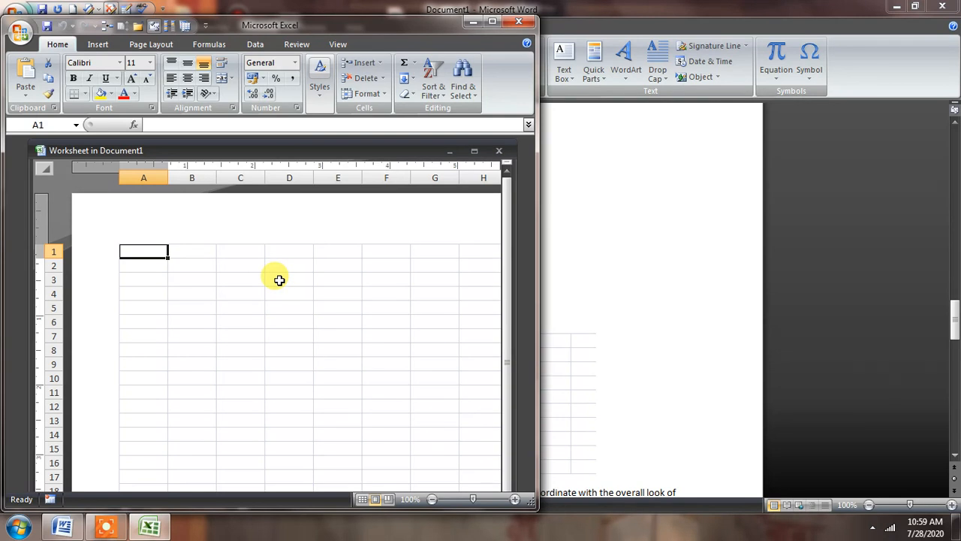
Enter the headings NAME, ROLL NO, AGE and CLASS in cells A1 to D1, and close the worksheet window
{"action": "type", "text": "NA"}
{"action": "key", "text": "Tab"}
{"action": "key", "text": "Tab"}
{"action": "type", "text": "A"}
{"action": "key", "text": "Tab"}
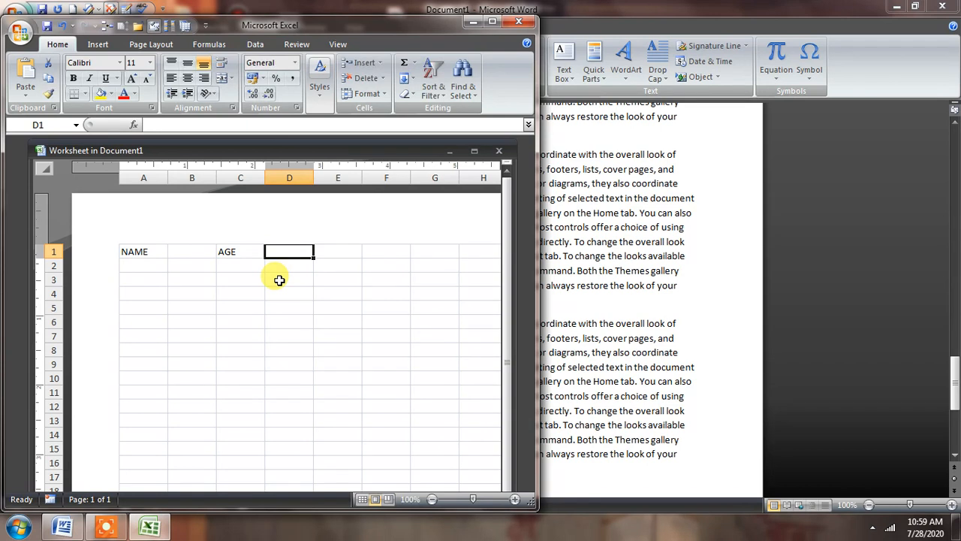
{"action": "type", "text": "CLASS"}
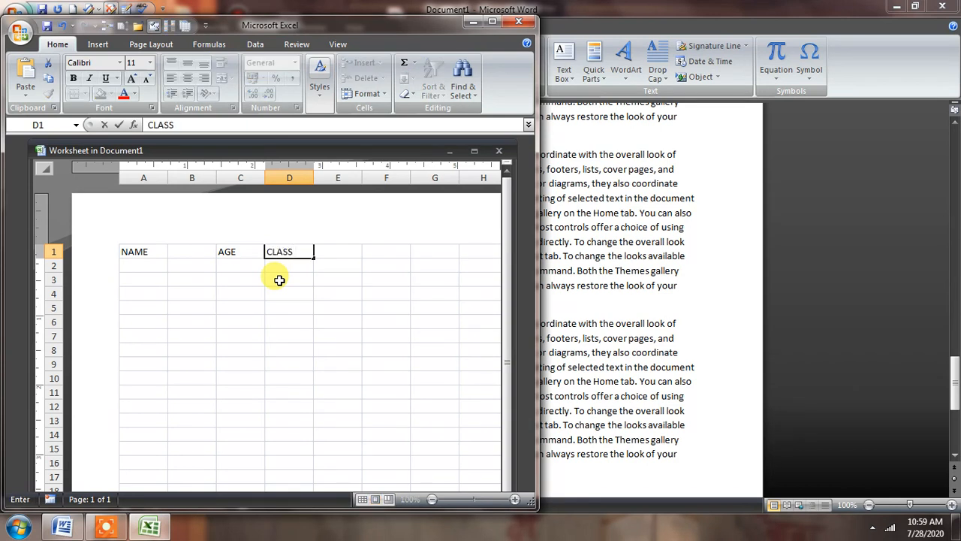
{"action": "key", "text": "shift+Tab"}
{"action": "key", "text": "shift+Tab"}
{"action": "type", "text": "R"}
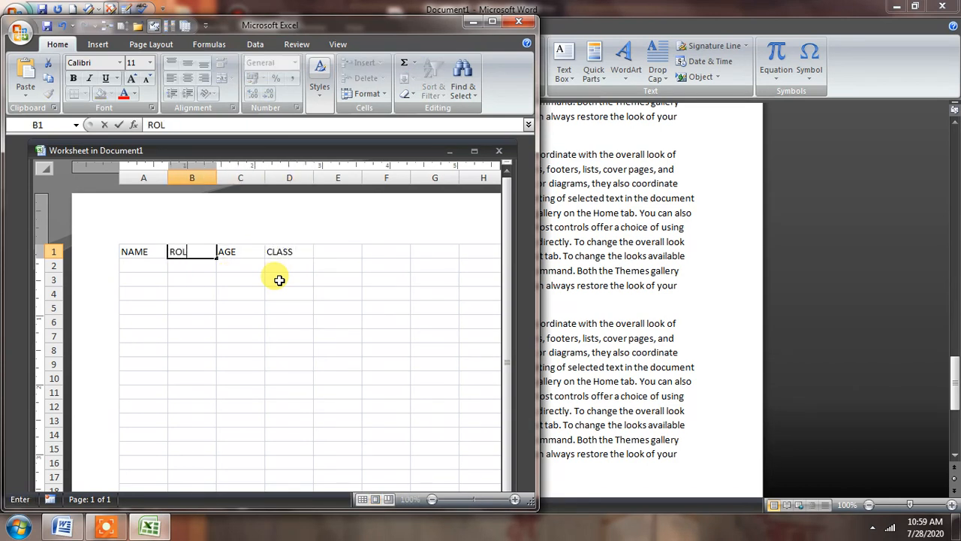
{"action": "key", "text": "Return"}
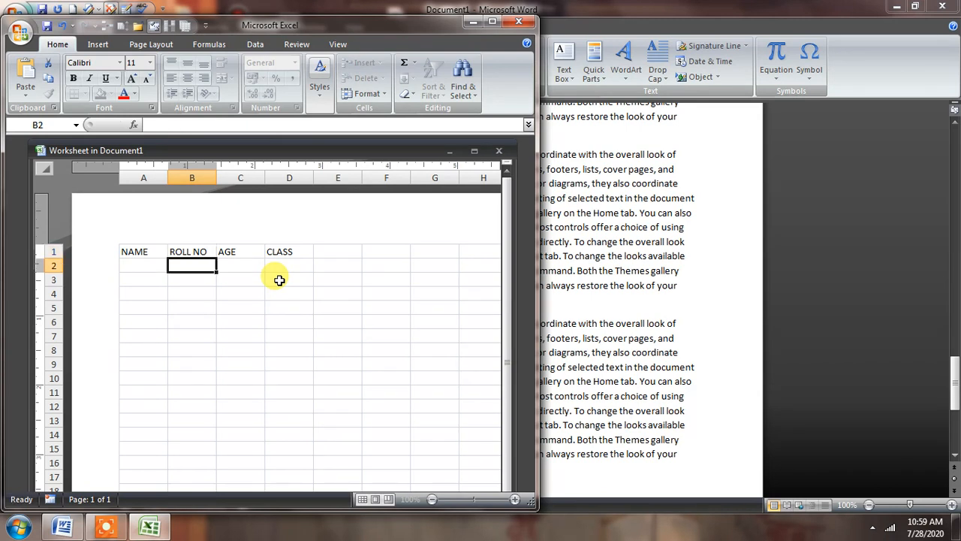
{"action": "left_click", "coordinate": [518, 23]}
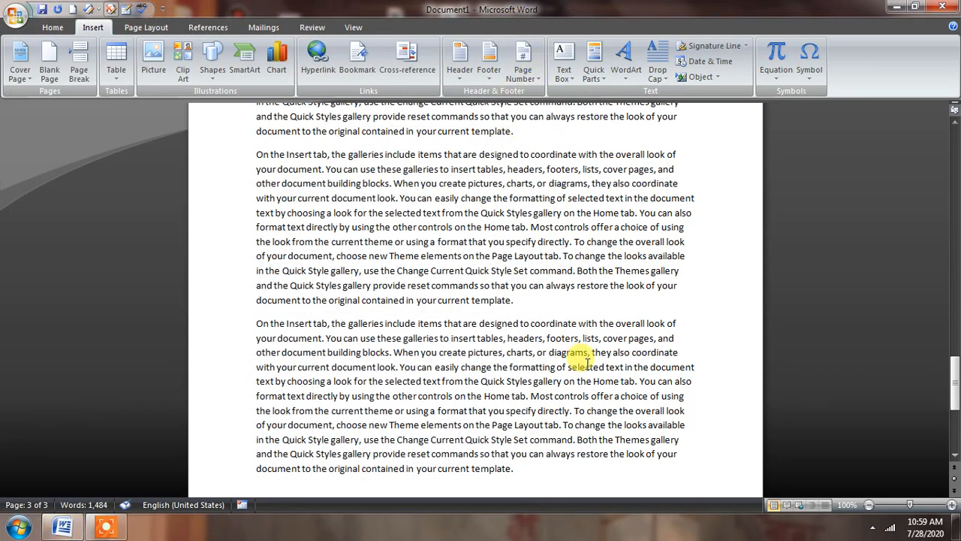
Open the embedded house drawing in Paint to check that it is editable, and close it without changes
{"action": "scroll", "coordinate": [578, 346], "scroll_direction": "down", "scroll_amount": 7}
{"action": "scroll", "coordinate": [589, 351], "scroll_direction": "up", "scroll_amount": 5}
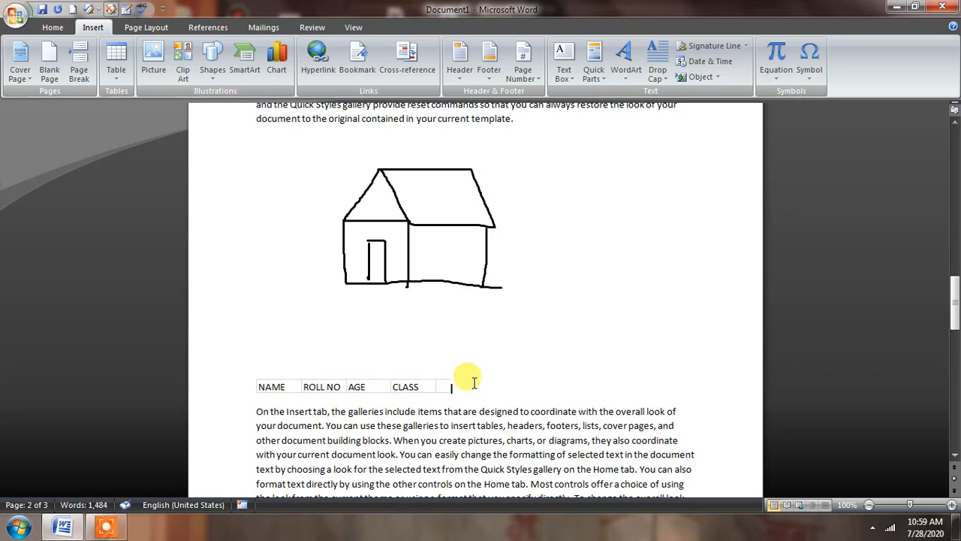
{"action": "double_click", "coordinate": [385, 222]}
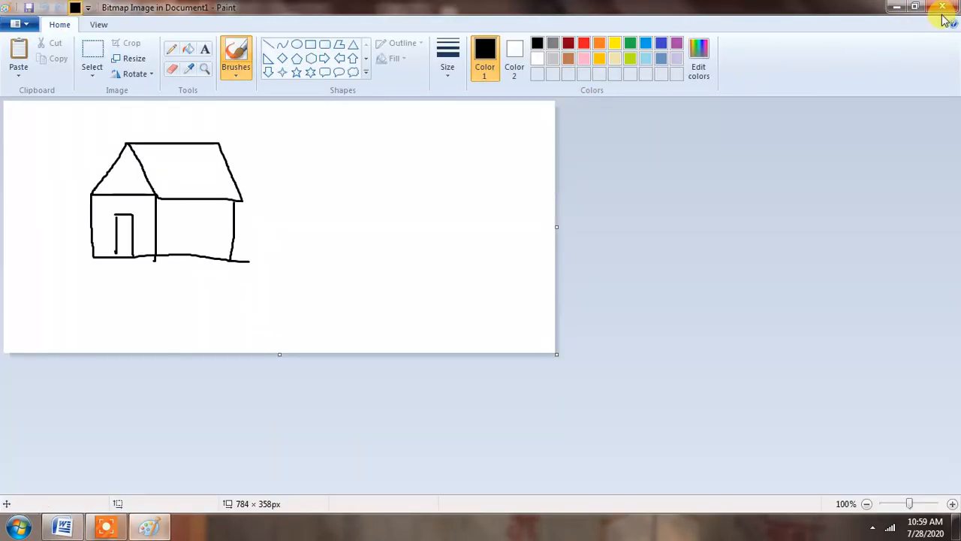
{"action": "left_click", "coordinate": [942, 7]}
Open the embedded worksheet for editing, enlarge its frame to about 3 rows by 6 columns, and leave editing
{"action": "left_click", "coordinate": [340, 392]}
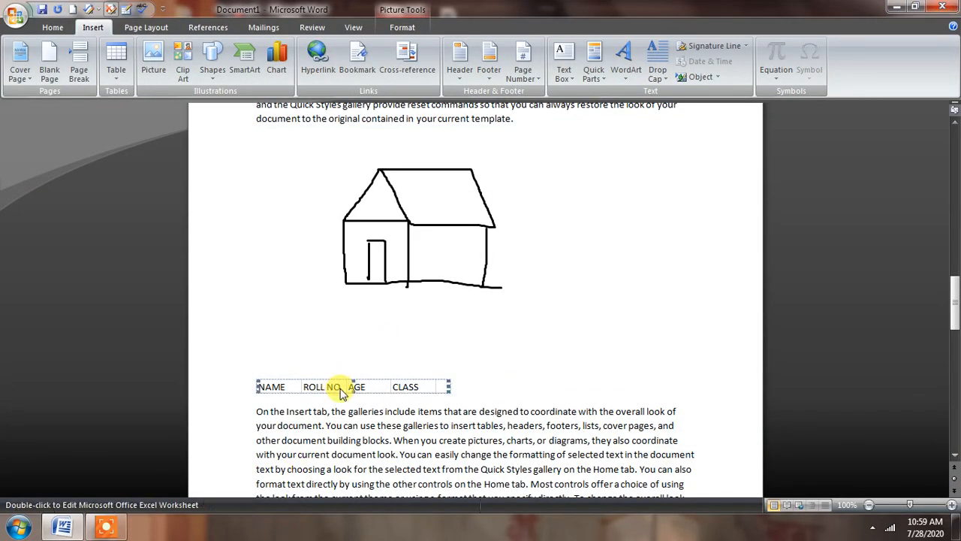
{"action": "double_click", "coordinate": [340, 387]}
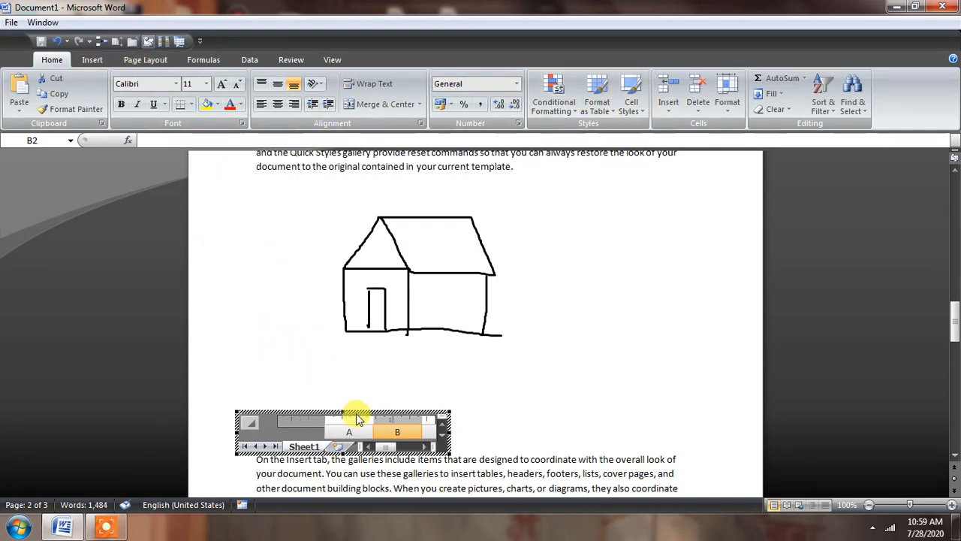
{"action": "left_click_drag", "start_coordinate": [342, 412], "coordinate": [342, 302]}
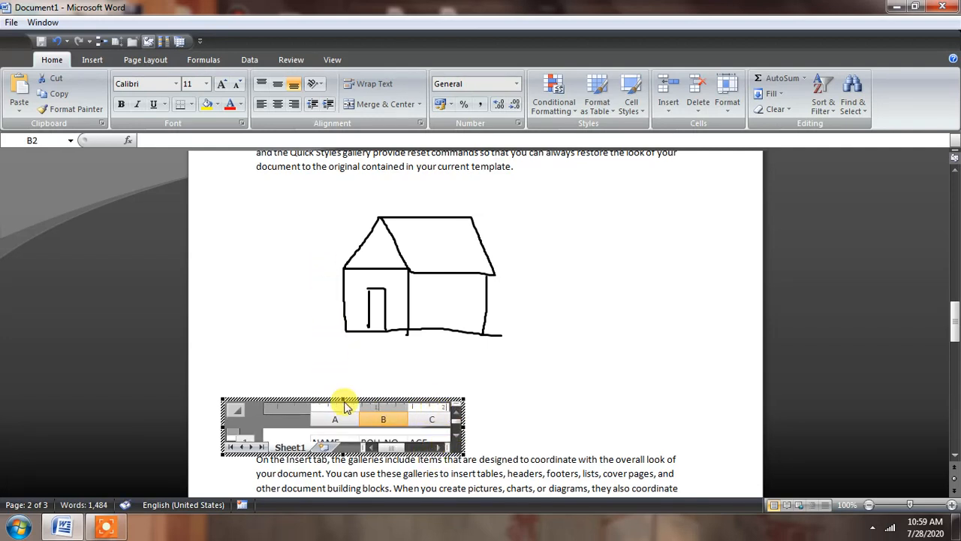
{"action": "left_click_drag", "start_coordinate": [343, 398], "coordinate": [336, 284]}
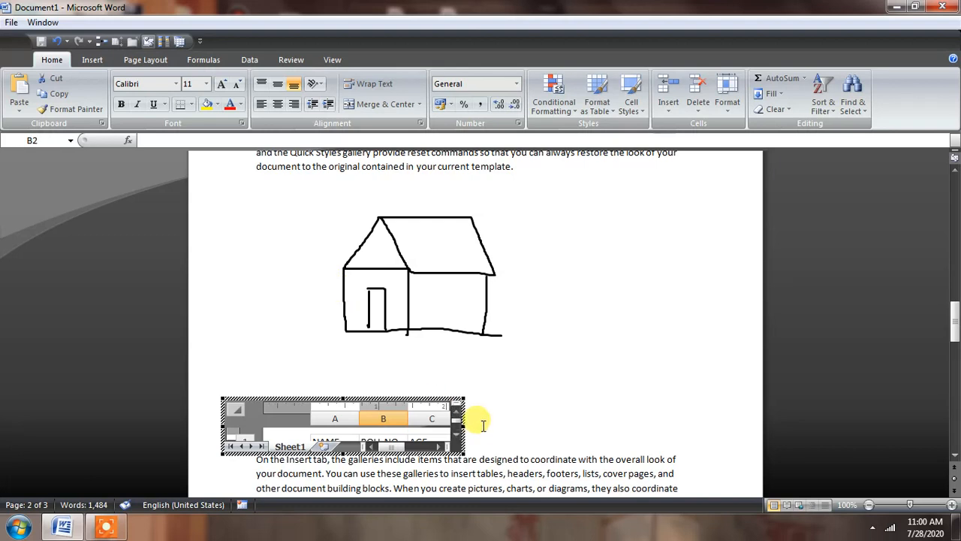
{"action": "left_click_drag", "start_coordinate": [459, 396], "coordinate": [561, 398]}
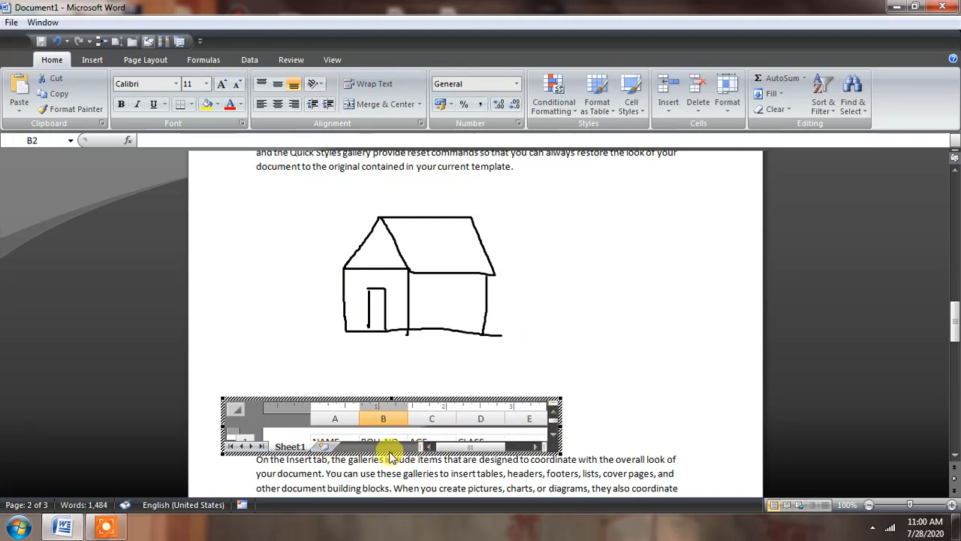
{"action": "left_click_drag", "start_coordinate": [390, 450], "coordinate": [381, 509]}
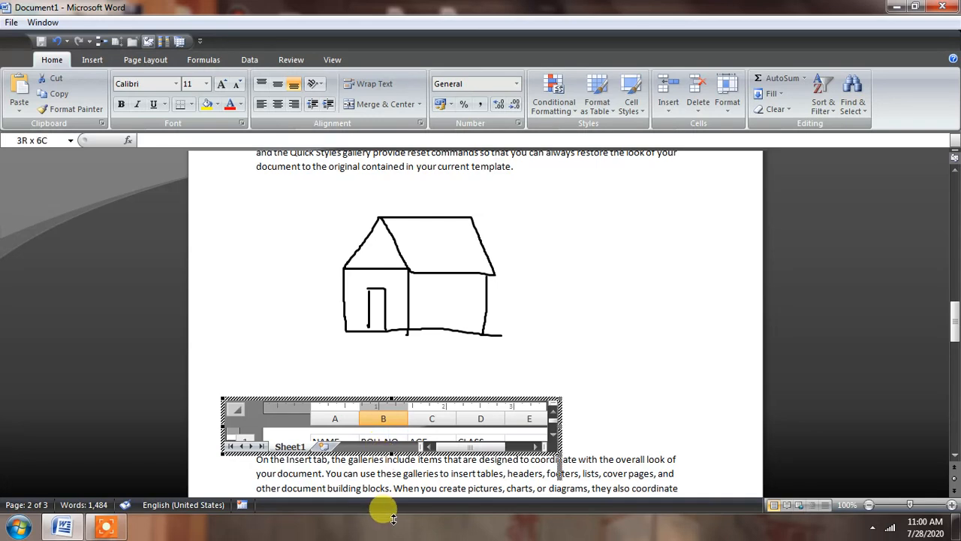
{"action": "left_click", "coordinate": [392, 396]}
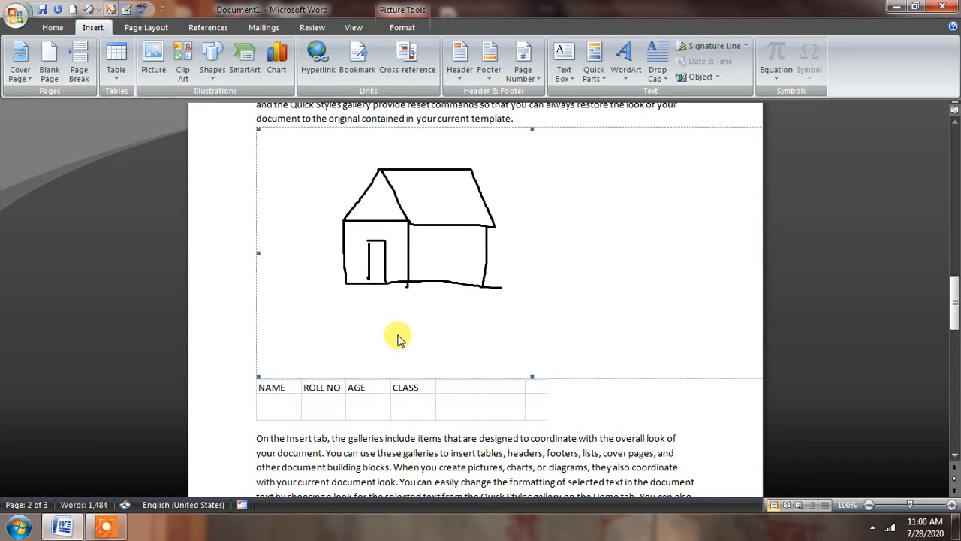
Try to insert another new object directly after the embedded worksheet, and dismiss the message
{"action": "left_click", "coordinate": [578, 398]}
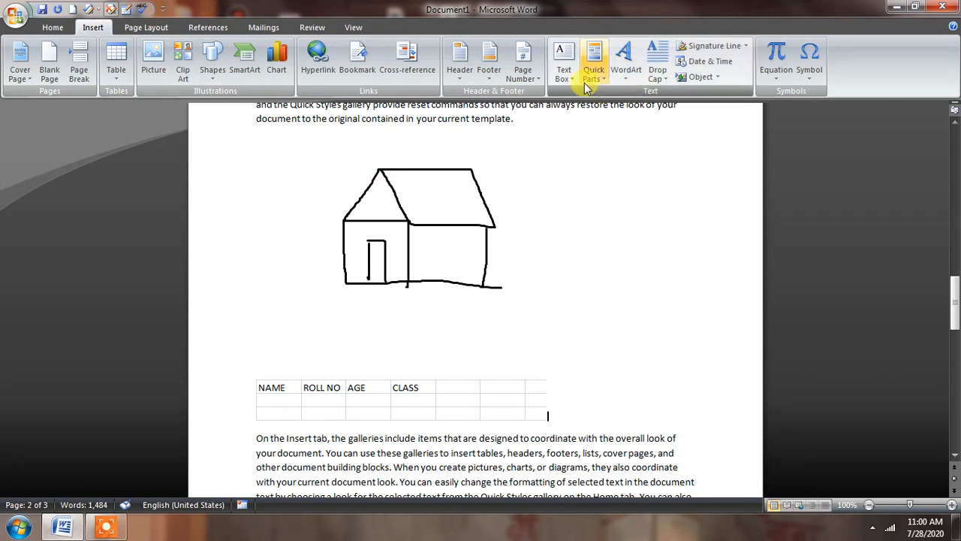
{"action": "left_click", "coordinate": [698, 78]}
{"action": "left_click", "coordinate": [706, 105]}
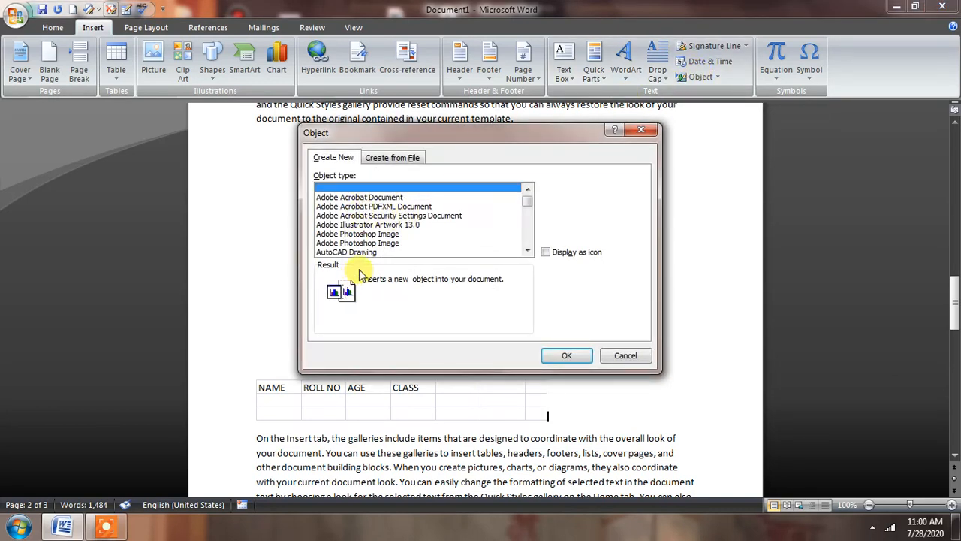
{"action": "left_click", "coordinate": [528, 252]}
{"action": "left_click", "coordinate": [528, 251]}
{"action": "left_click", "coordinate": [528, 251]}
{"action": "left_click", "coordinate": [527, 251]}
{"action": "left_click", "coordinate": [573, 358]}
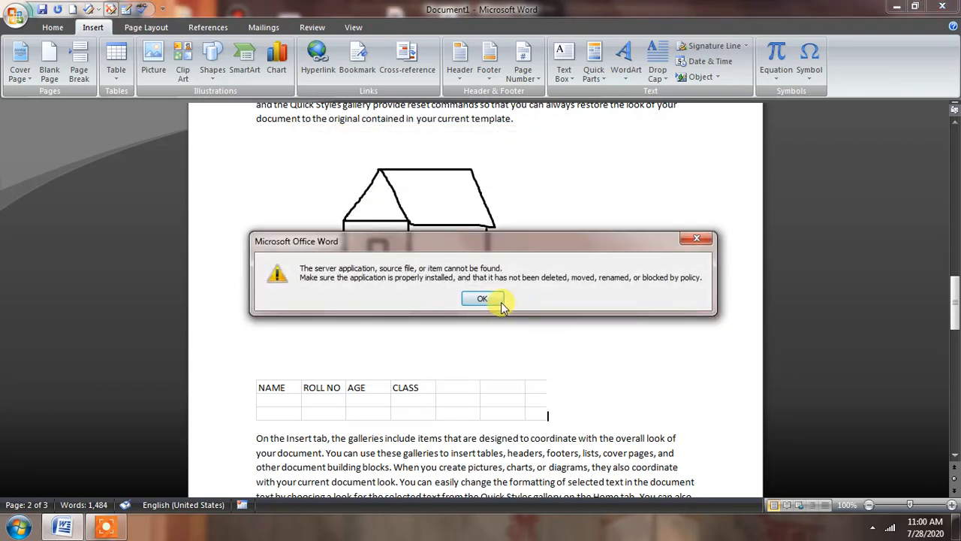
{"action": "left_click", "coordinate": [482, 299]}
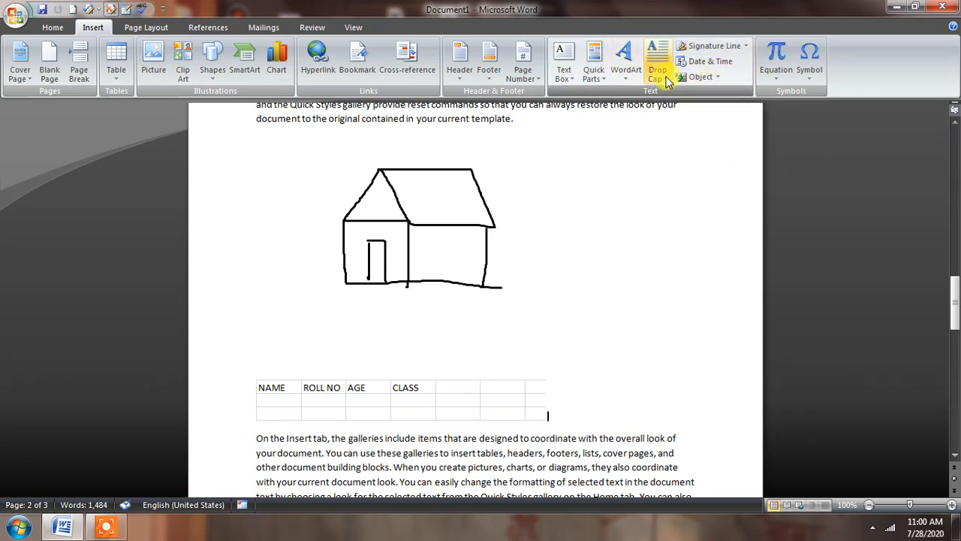
{"action": "left_click", "coordinate": [590, 335]}
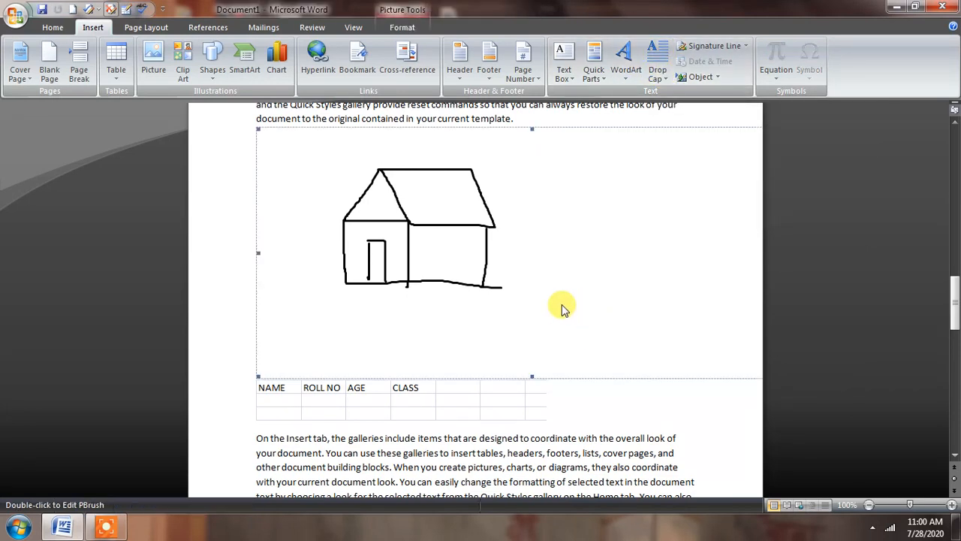
Create a new blank document, enter the line "Hello to all the users", and generate sample paragraphs below it with =rand()
{"action": "key", "text": "ctrl+n"}
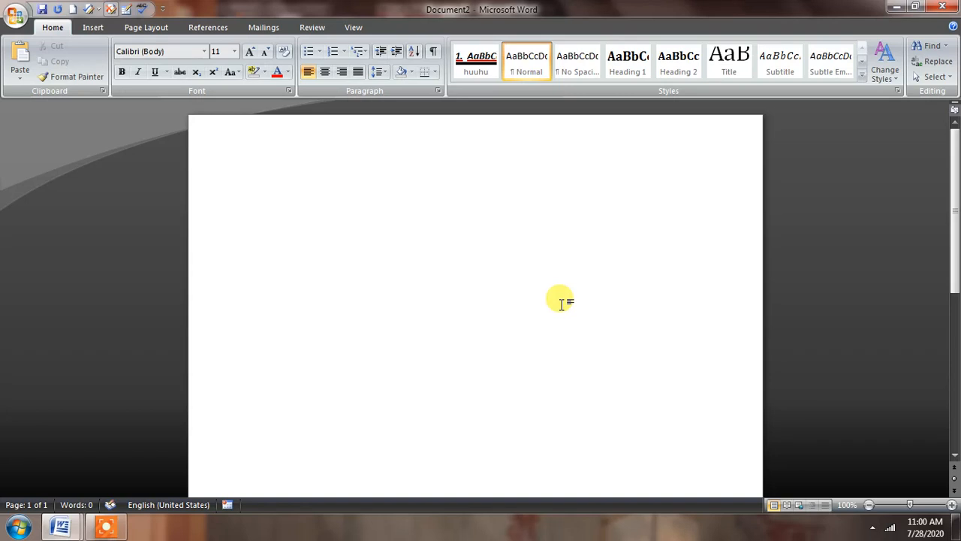
{"action": "key", "text": "Caps_Lock"}
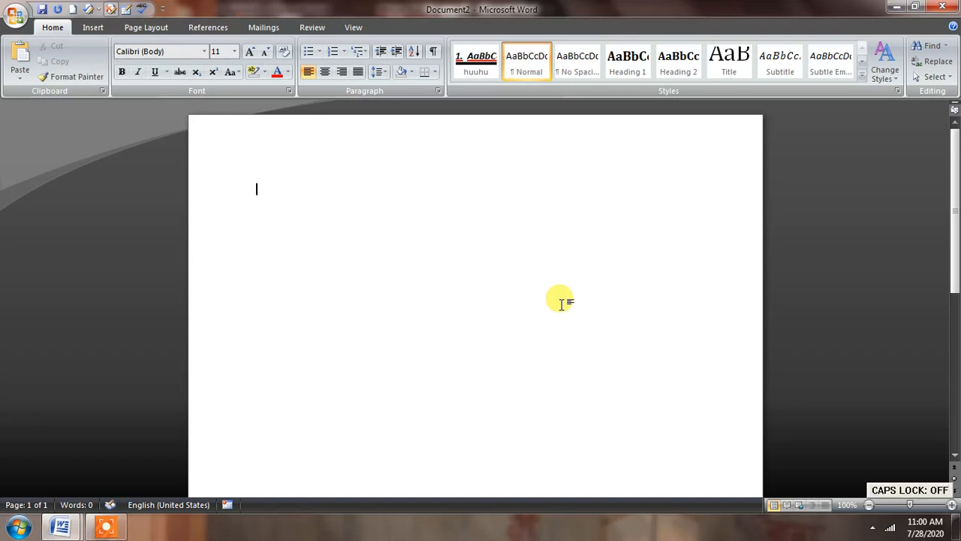
{"action": "type", "text": "hello to all"}
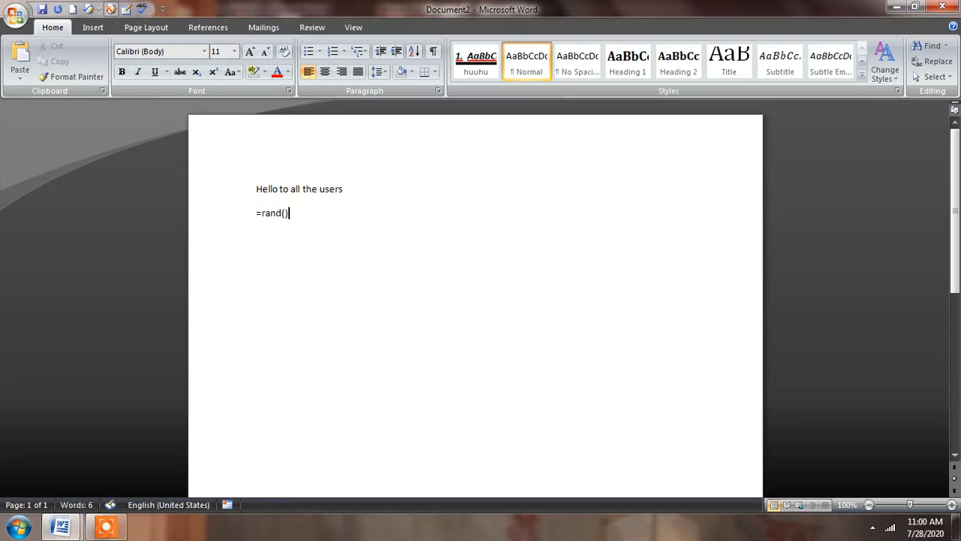
{"action": "key", "text": "Return"}
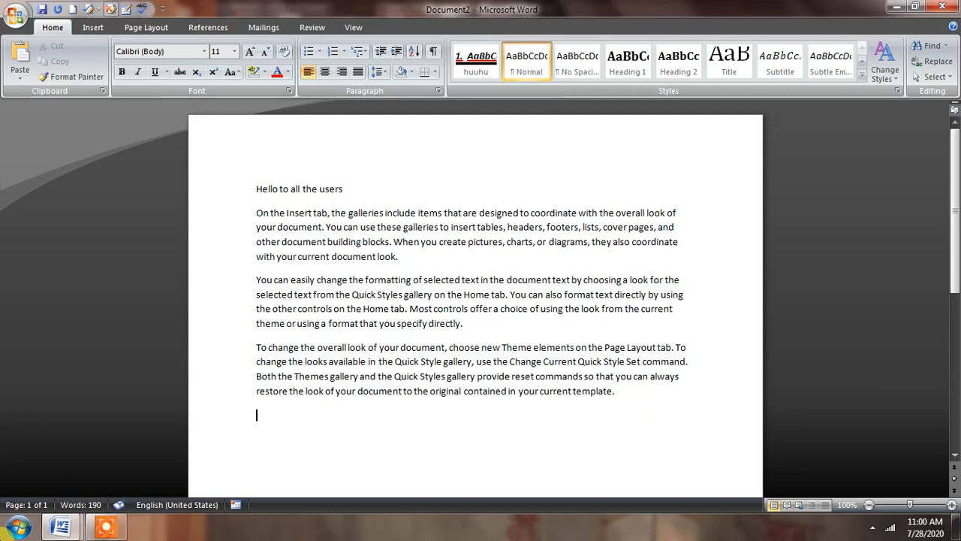
Copy the text "with your current document look." from the first sample paragraph and append it to the greeting line
{"action": "left_click_drag", "start_coordinate": [405, 265], "coordinate": [220, 262]}
{"action": "key", "text": "ctrl+c"}
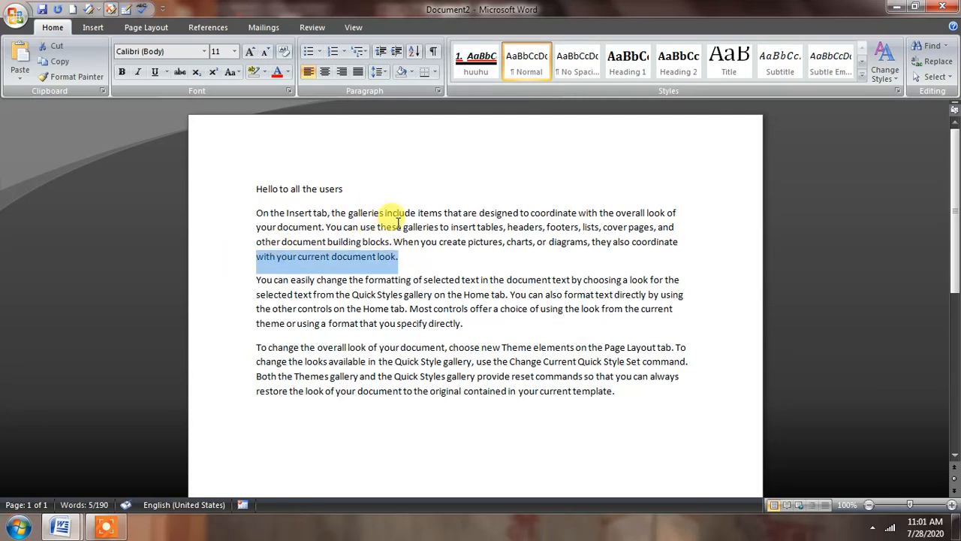
{"action": "left_click", "coordinate": [367, 189]}
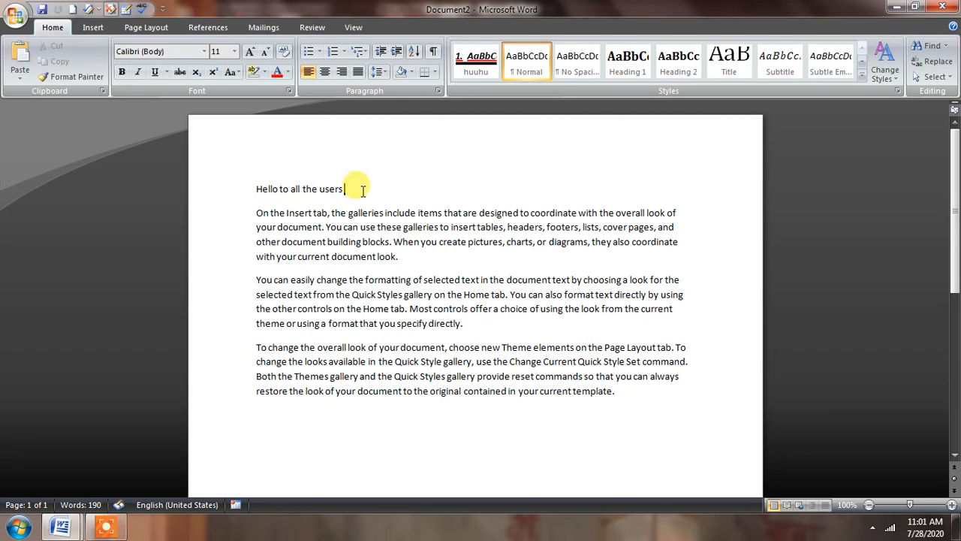
{"action": "key", "text": "ctrl+v"}
{"action": "left_click", "coordinate": [329, 256]}
Apply a Dropped drop cap to the letter H that begins the greeting line
{"action": "left_click_drag", "start_coordinate": [263, 189], "coordinate": [256, 189]}
{"action": "left_click", "coordinate": [94, 29]}
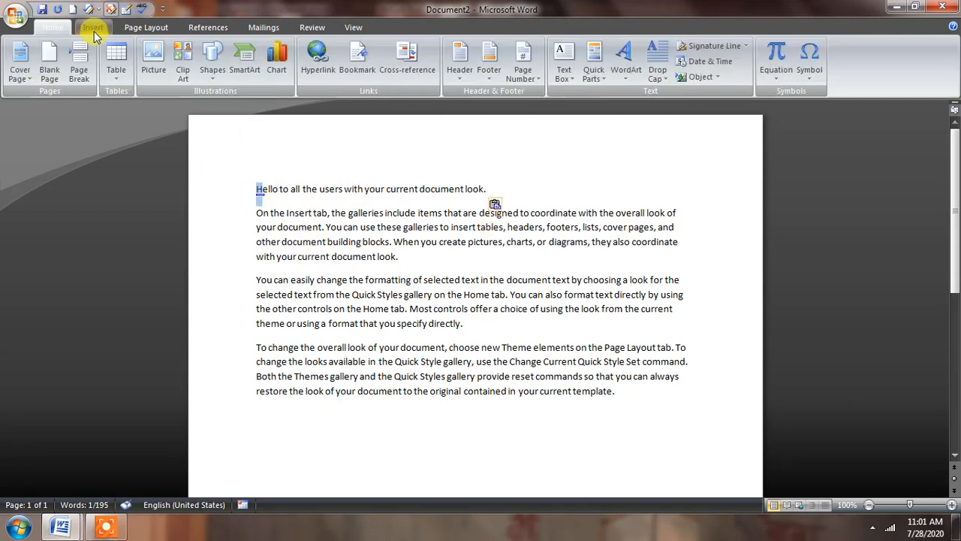
{"action": "left_click", "coordinate": [657, 66]}
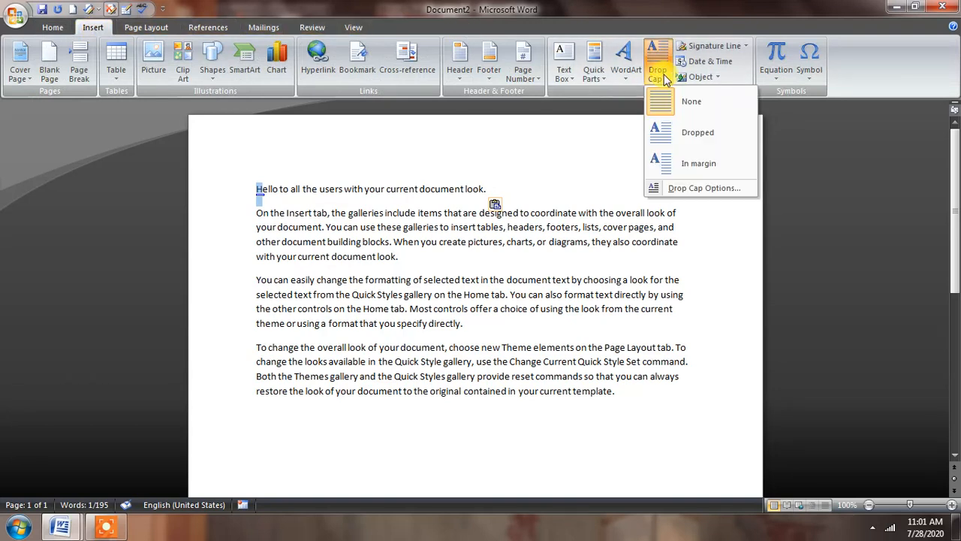
{"action": "left_click", "coordinate": [681, 144]}
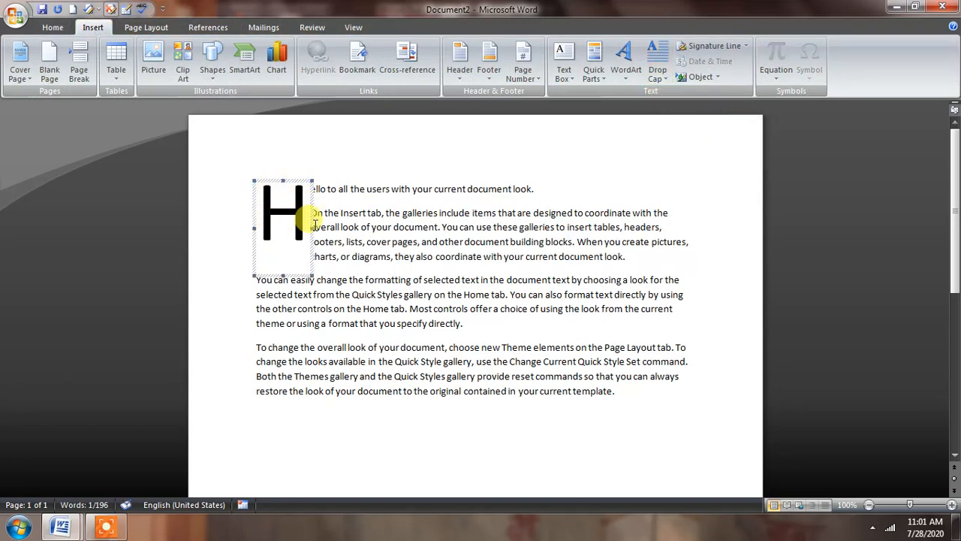
Set the lines to drop for the letter H to 5 in the drop cap options
{"action": "left_click", "coordinate": [660, 75]}
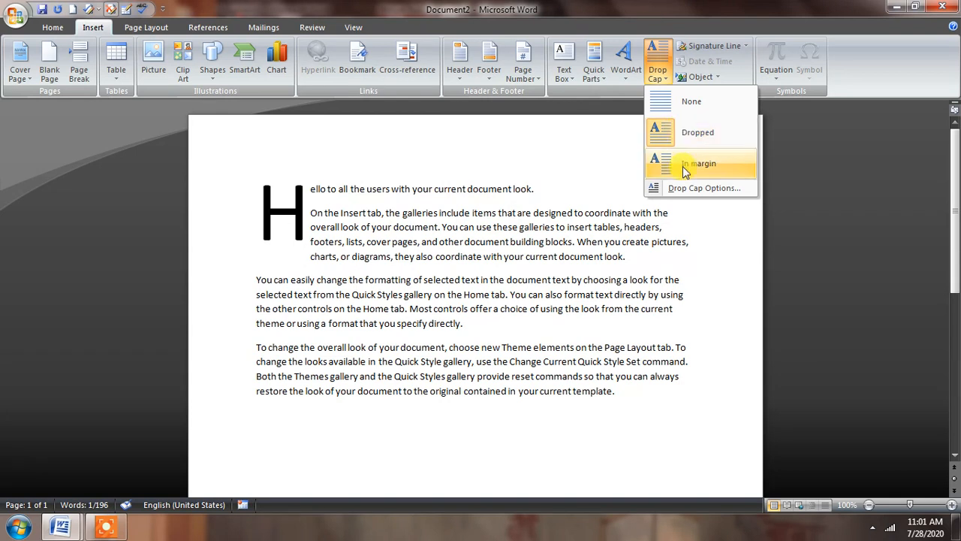
{"action": "left_click", "coordinate": [681, 187]}
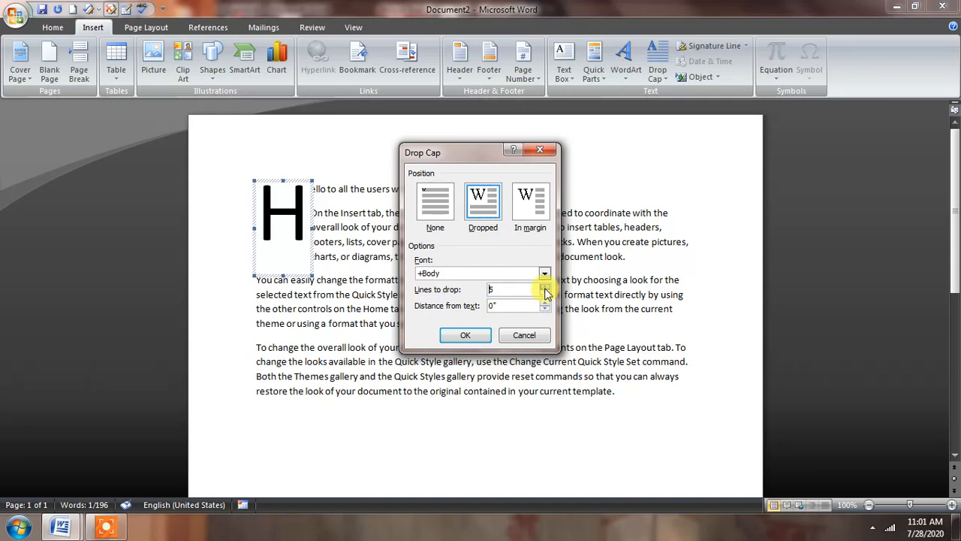
{"action": "left_click", "coordinate": [464, 334]}
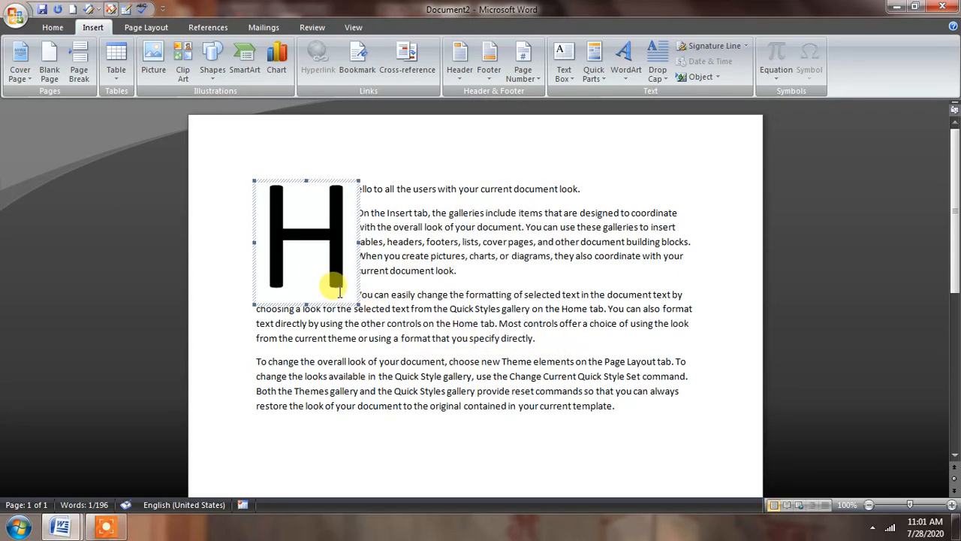
Reduce the lines to drop for the letter H in the drop cap options to make it smaller
{"action": "left_click", "coordinate": [660, 78]}
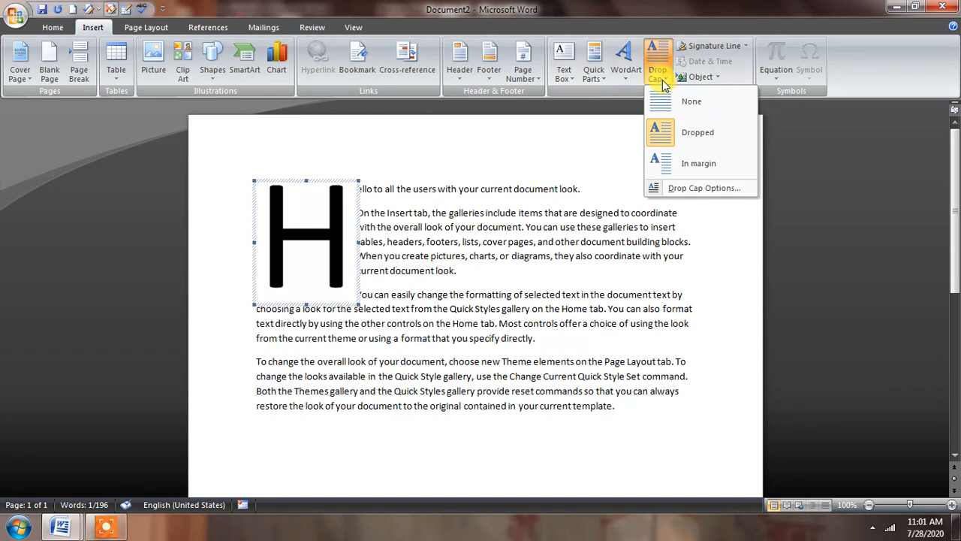
{"action": "left_click", "coordinate": [684, 186]}
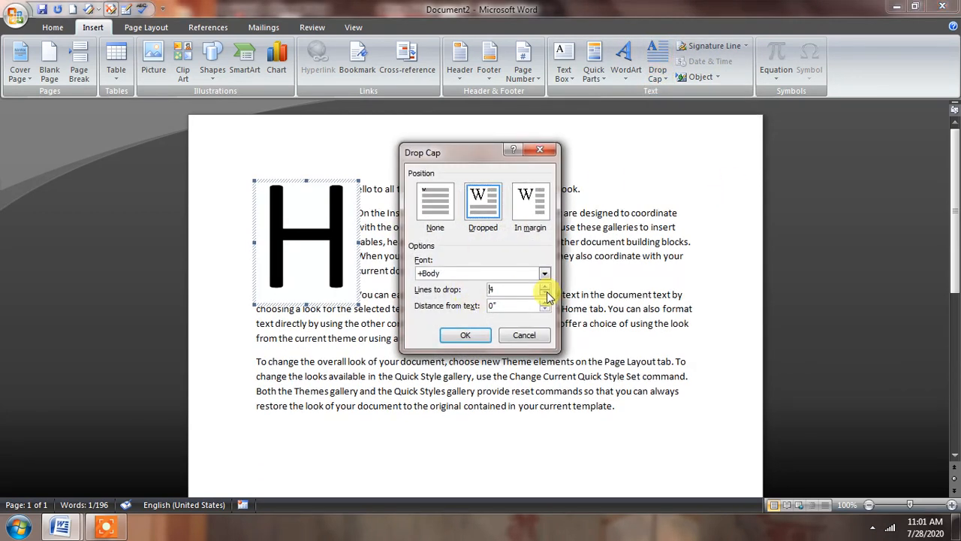
{"action": "left_click", "coordinate": [458, 335]}
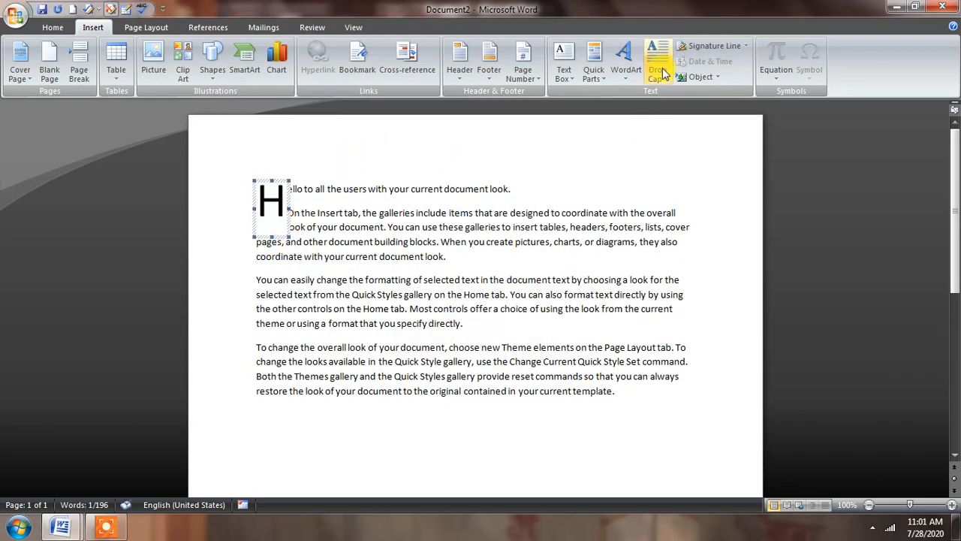
Apply an In margin drop cap to the letter Y that begins the "You can easily change" paragraph
{"action": "left_click", "coordinate": [260, 279]}
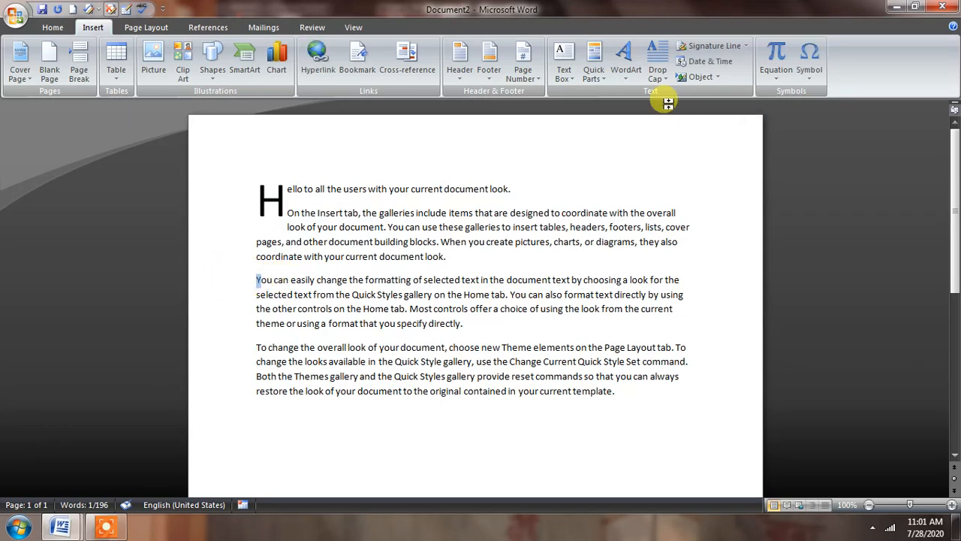
{"action": "left_click", "coordinate": [659, 76]}
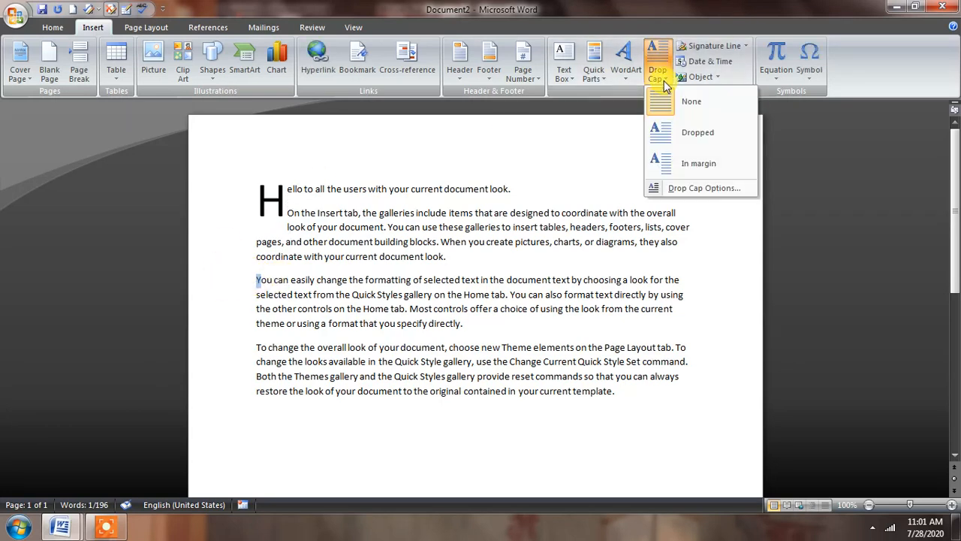
{"action": "left_click", "coordinate": [686, 165]}
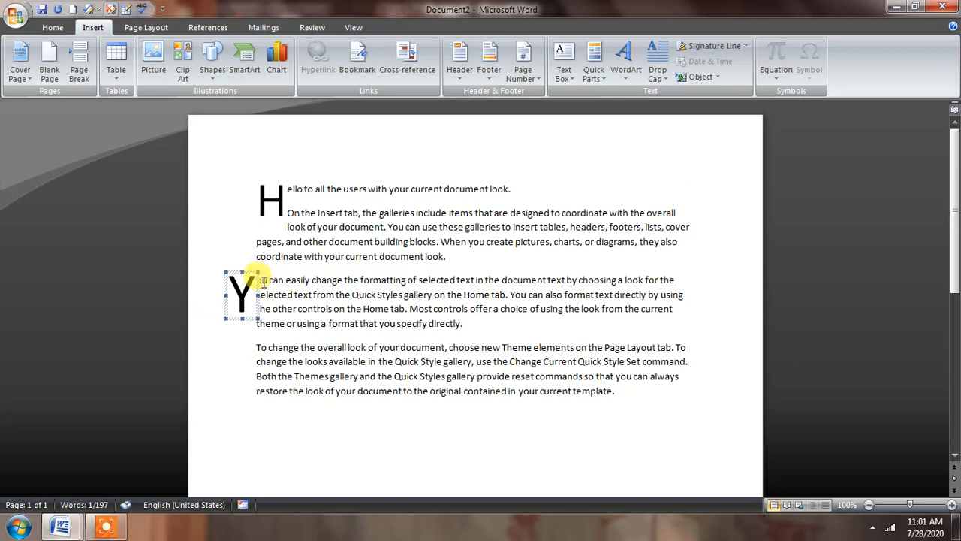